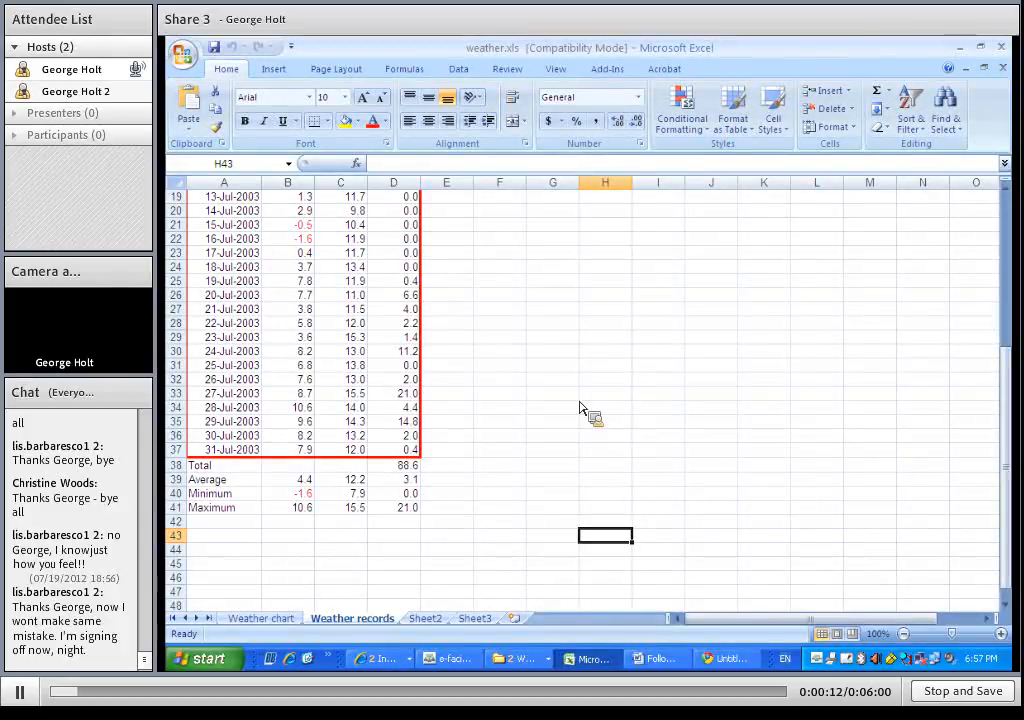
# Select the entire Weather records sheet and format all of its cells as locked
pyautogui.scroll(6, 450, 370)
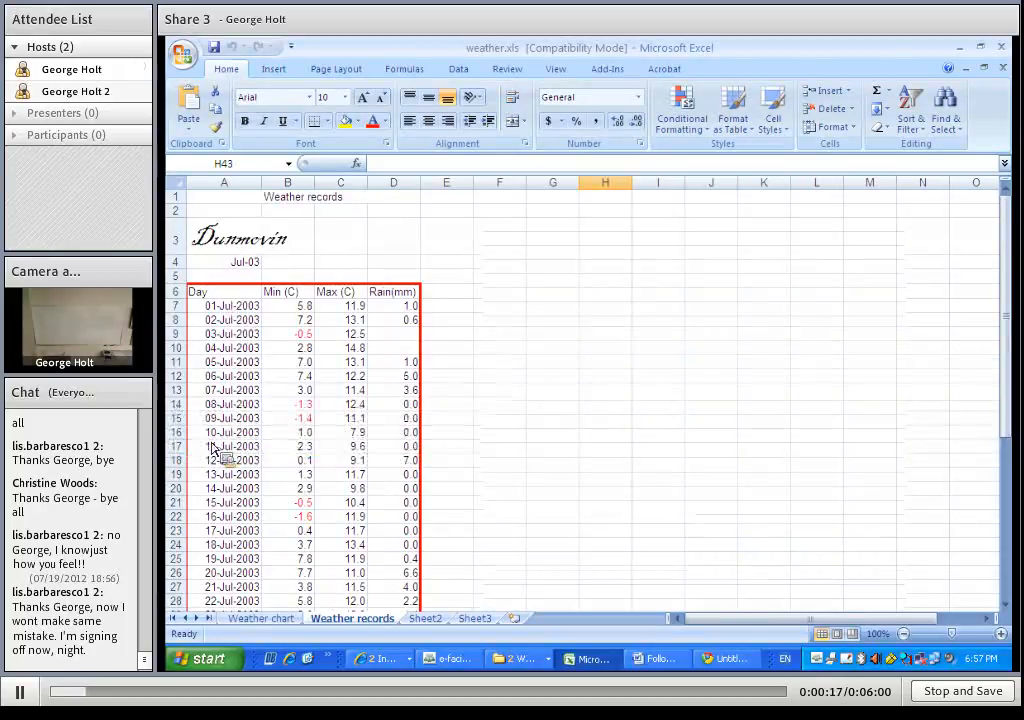
pyautogui.click(228, 311)
pyautogui.click(307, 312)
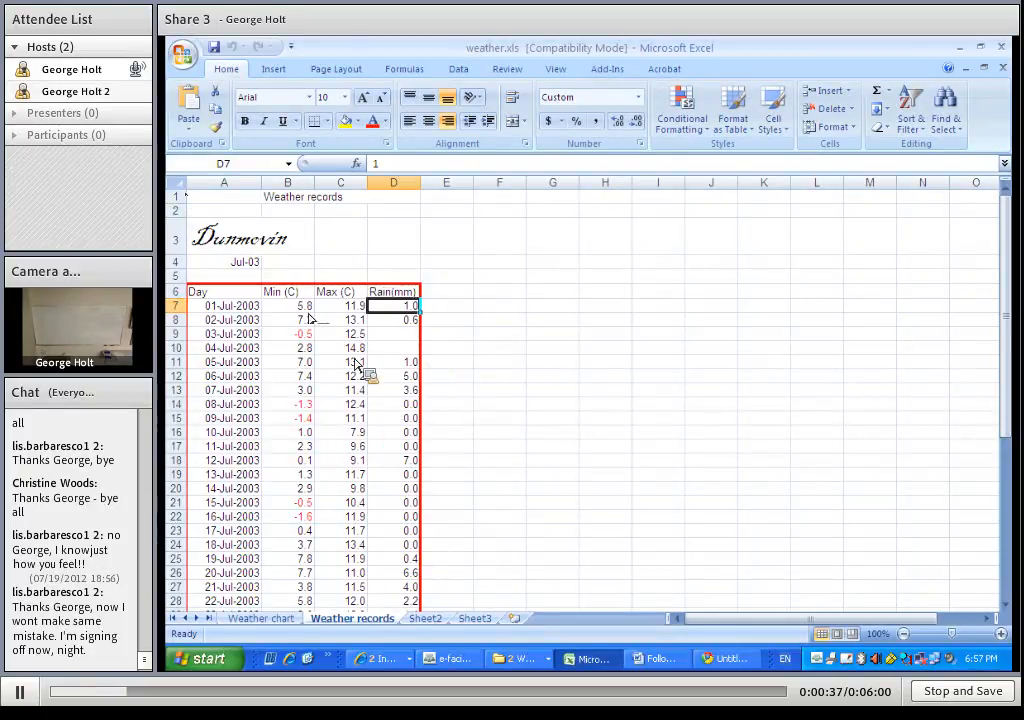
pyautogui.click(177, 183)
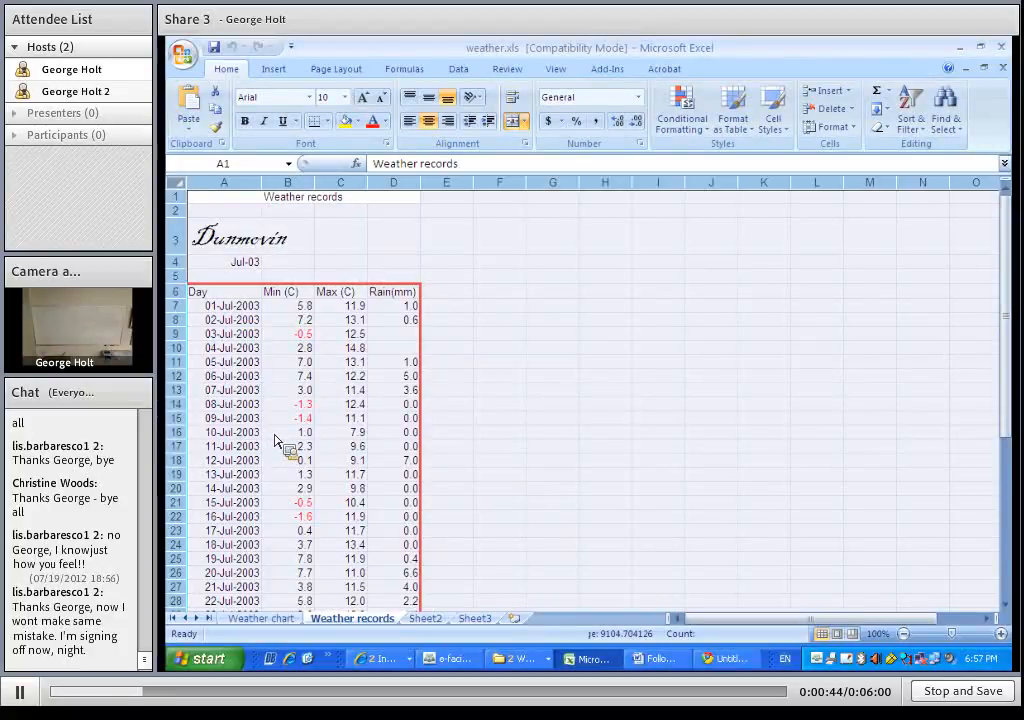
pyautogui.rightClick(277, 440)
pyautogui.click(277, 434)
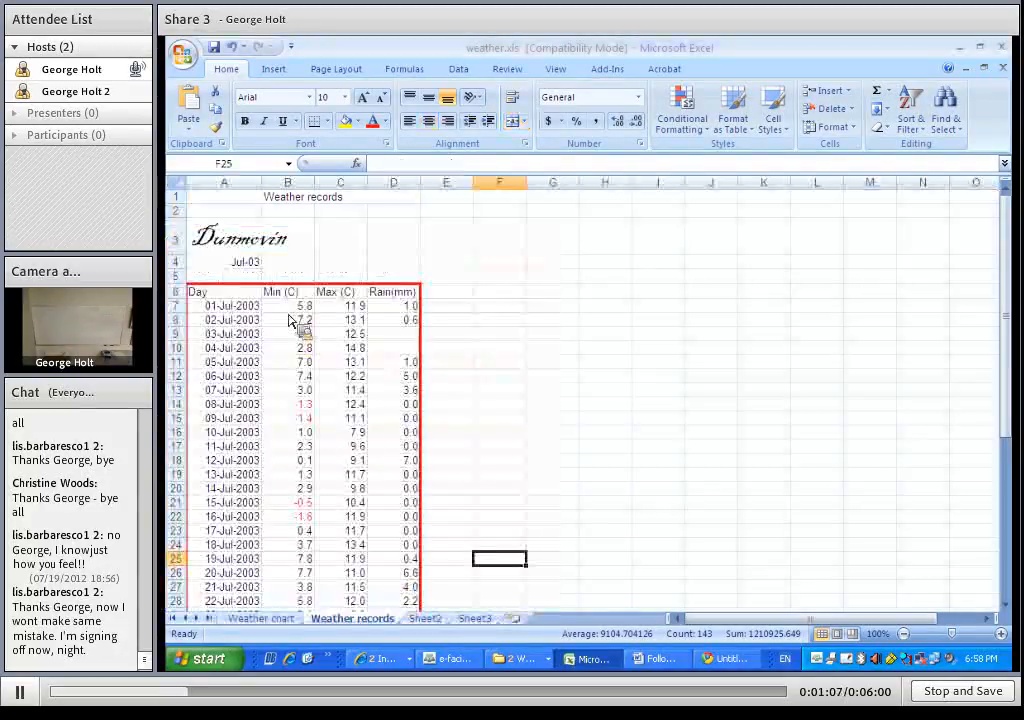
# Unlock the daily Min, Max and Rain cells B7:D37 and clear their contents
pyautogui.moveTo(291, 309); pyautogui.dragTo(405, 542)
pyautogui.rightClick(405, 542)
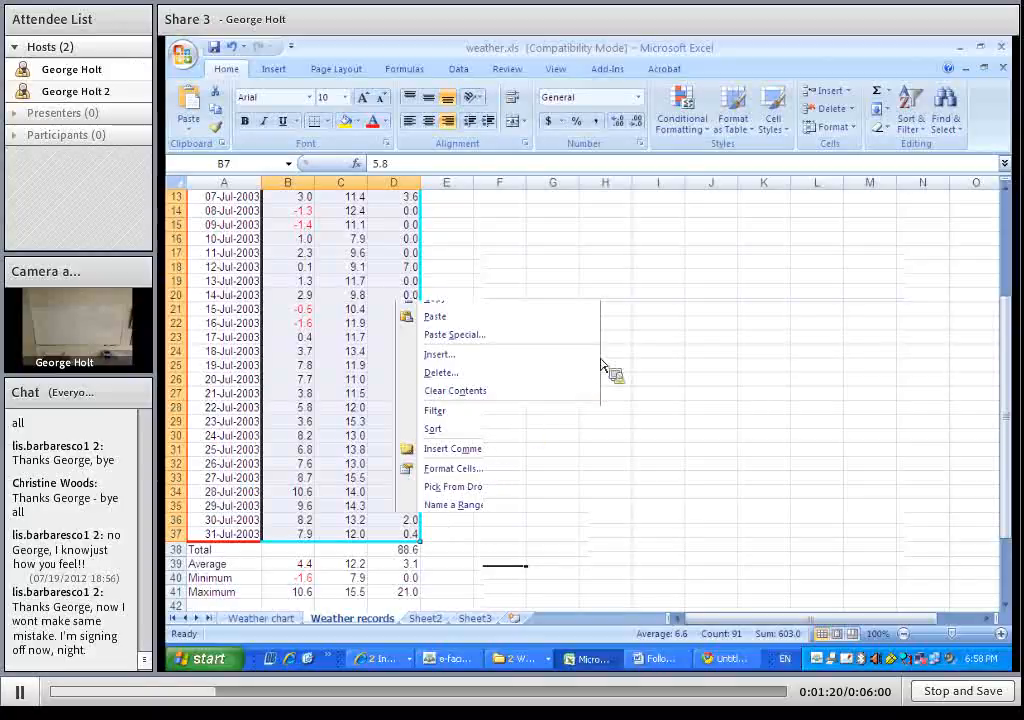
pyautogui.click(292, 336)
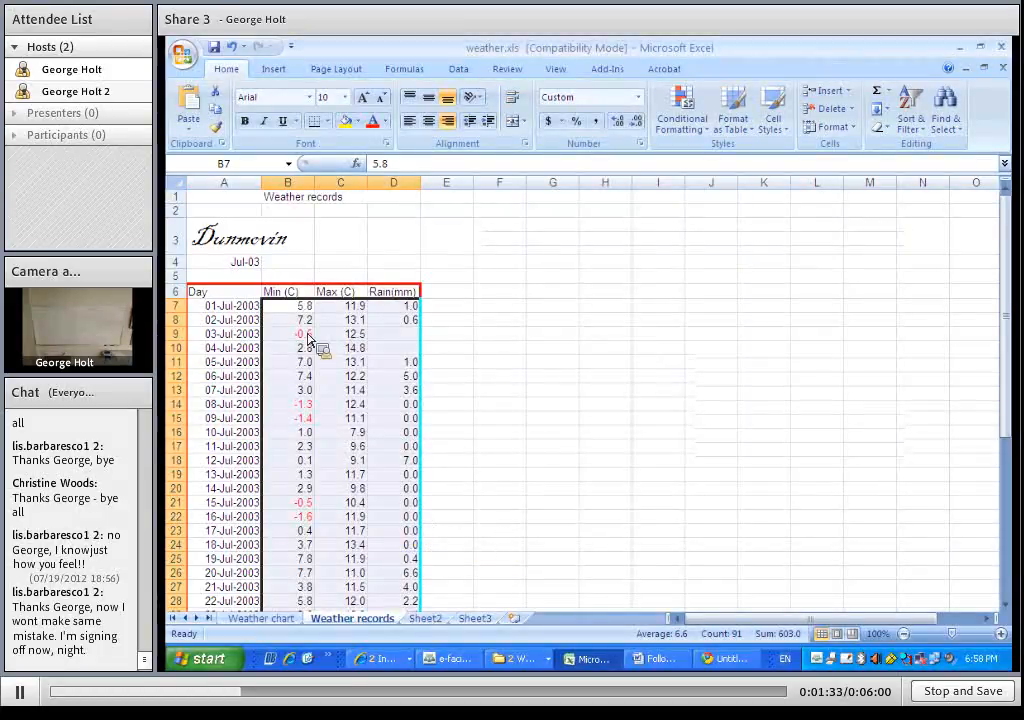
pyautogui.moveTo(380, 347); pyautogui.dragTo(338, 400)
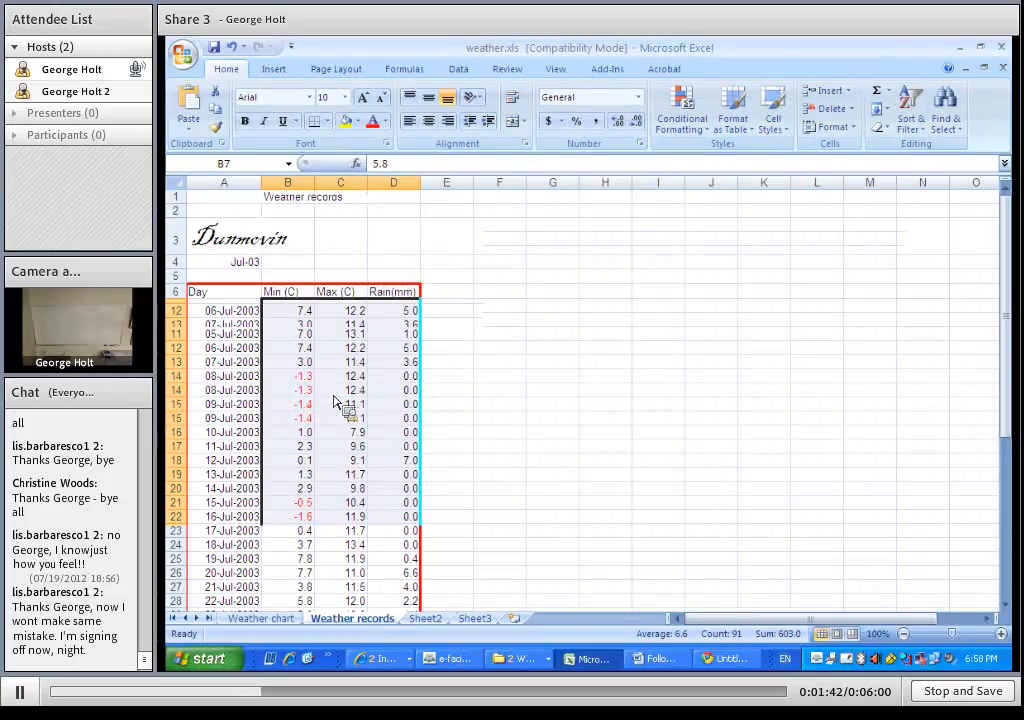
pyautogui.press('Delete')
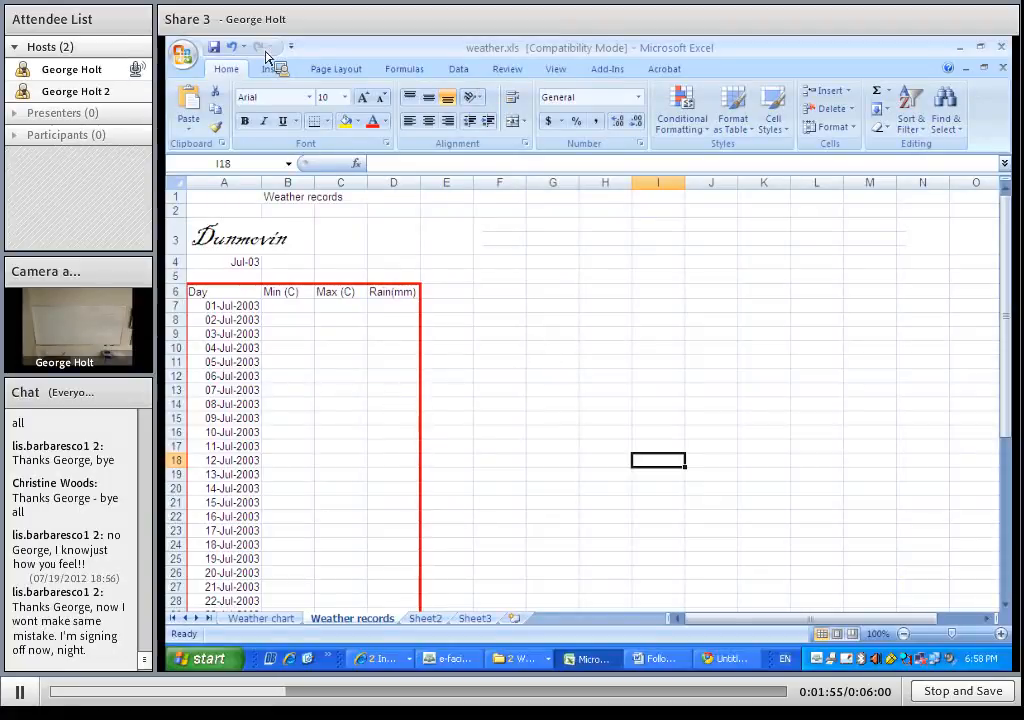
# Protect the sheet without a password, disallowing selection of locked cells while still allowing selection of unlocked cells
pyautogui.click(512, 78)
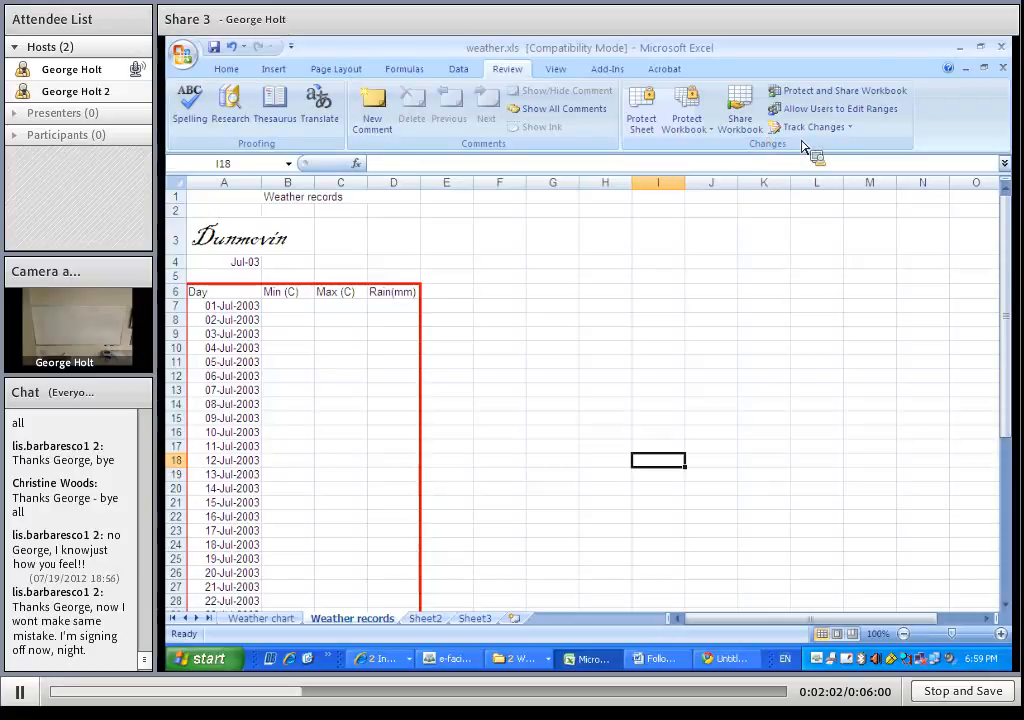
pyautogui.click(645, 113)
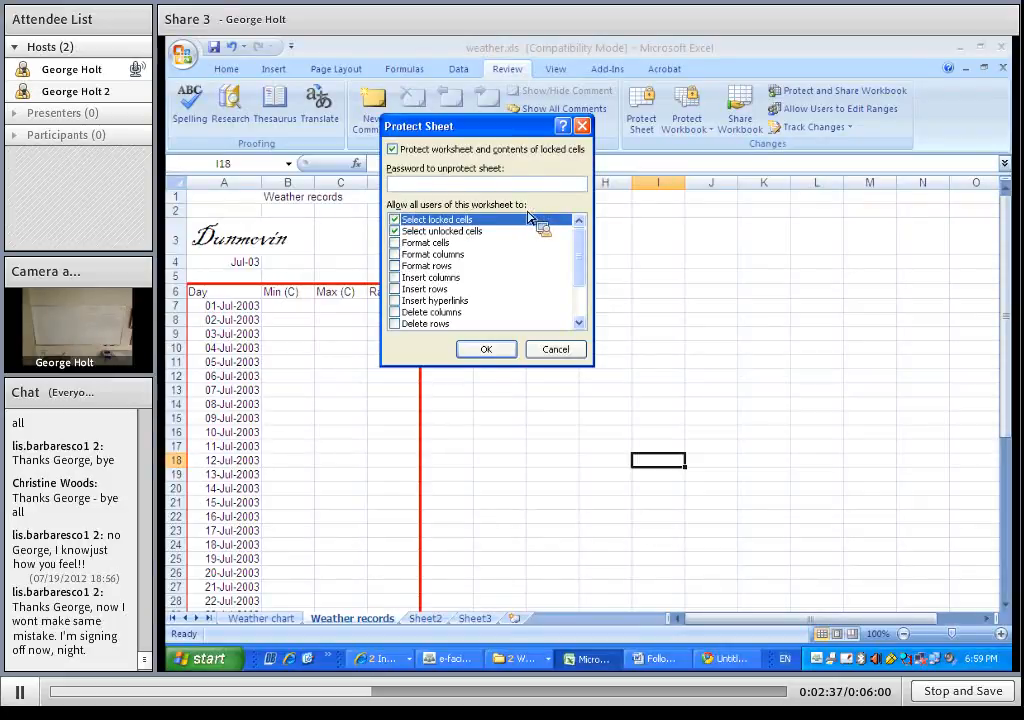
pyautogui.click(395, 219)
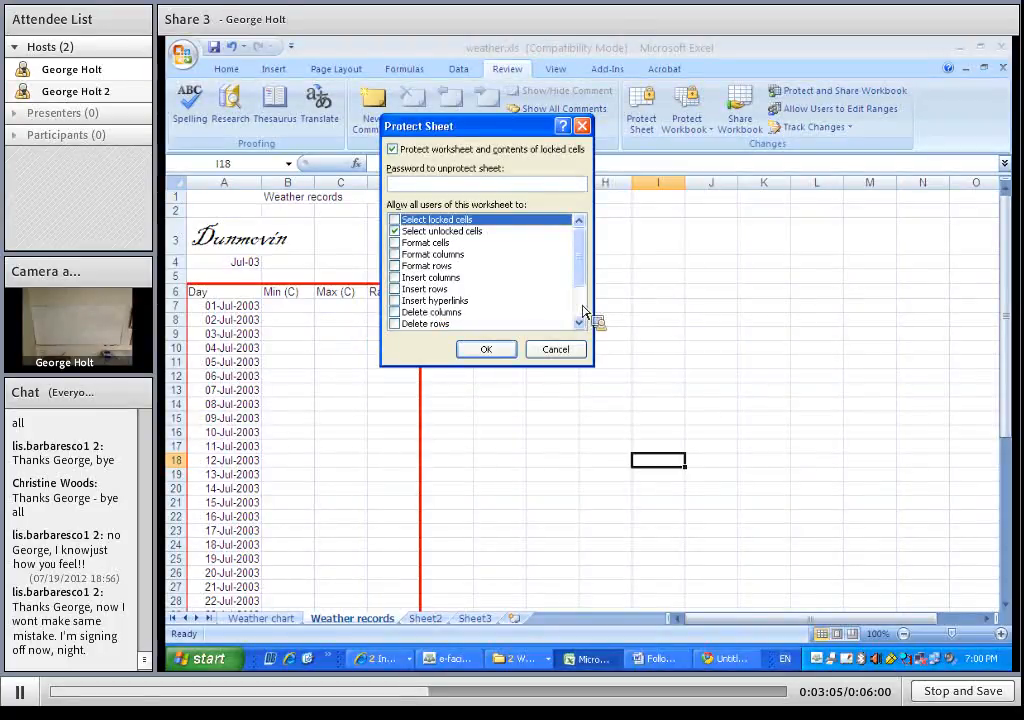
pyautogui.scroll(-2, 583, 312)
pyautogui.click(395, 312)
pyautogui.click(397, 323)
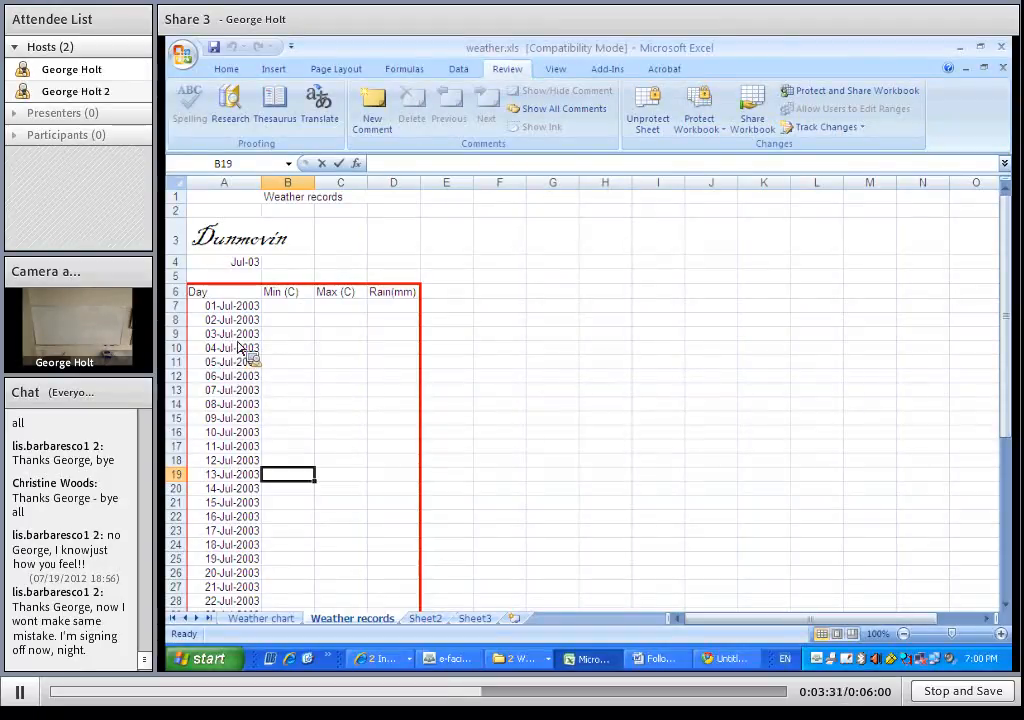
# Enter test Min, Max and Rain readings: 2, 3 and 15 for 01-Jul-2003, and 5, 12 and 0 for 02-Jul-2003
pyautogui.click(296, 309)
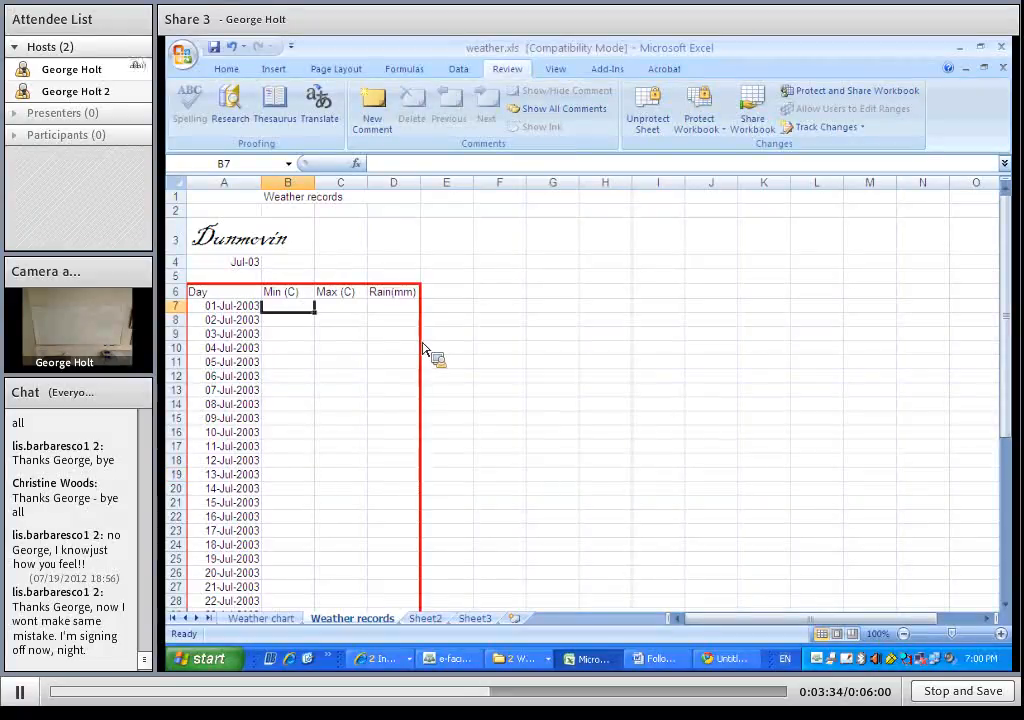
pyautogui.write('2')
pyautogui.press('Tab')
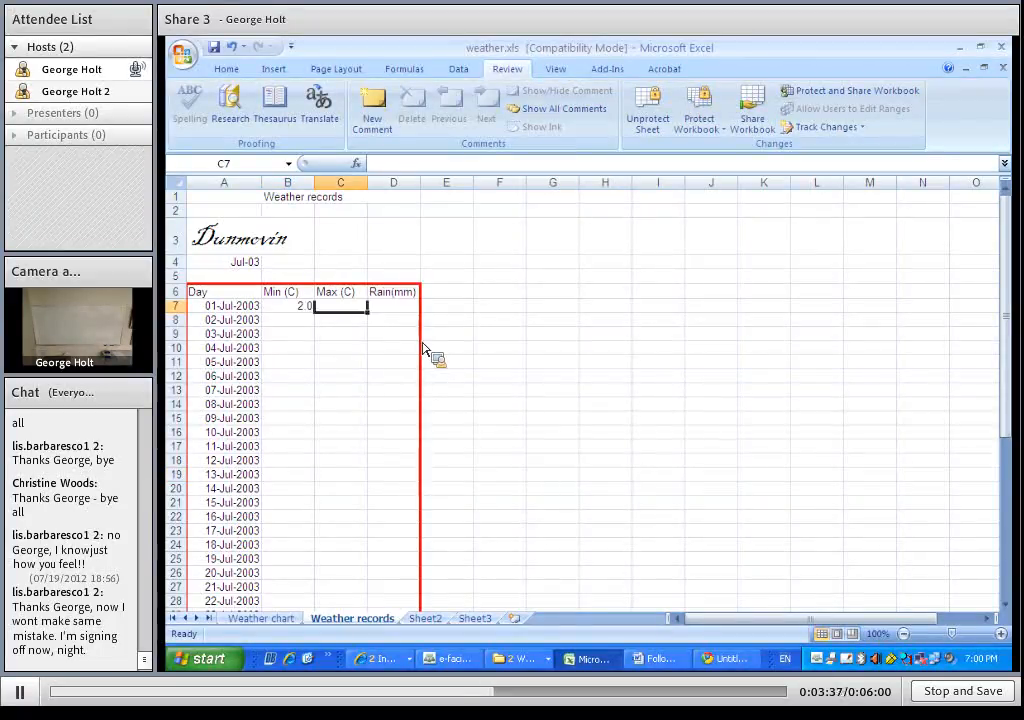
pyautogui.write('3')
pyautogui.press('Tab')
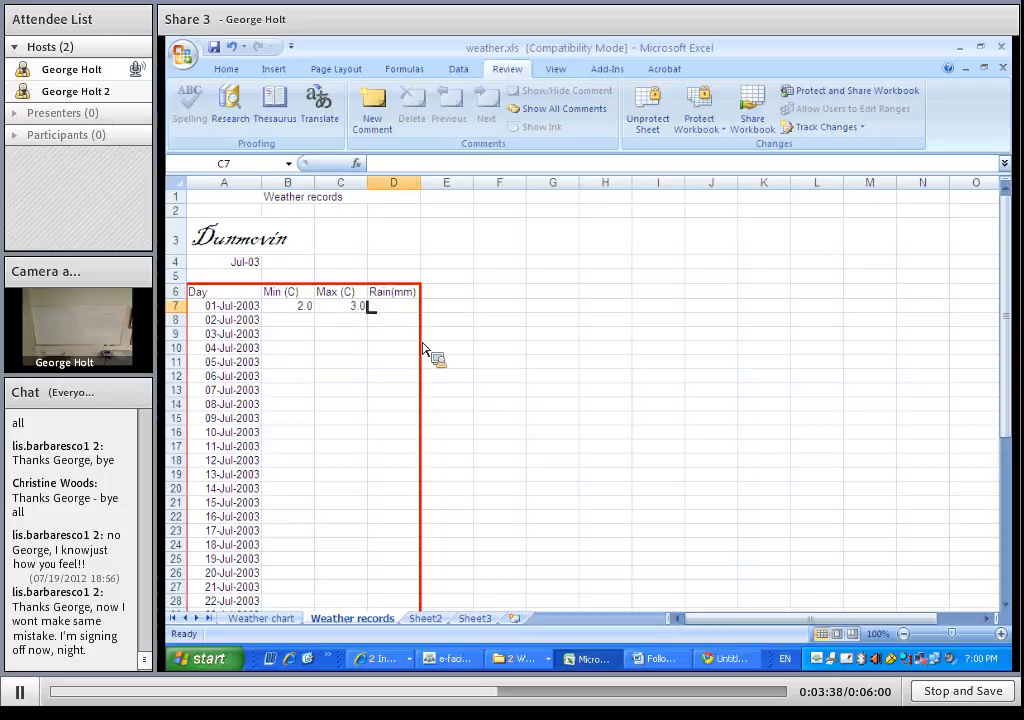
pyautogui.press('Return')
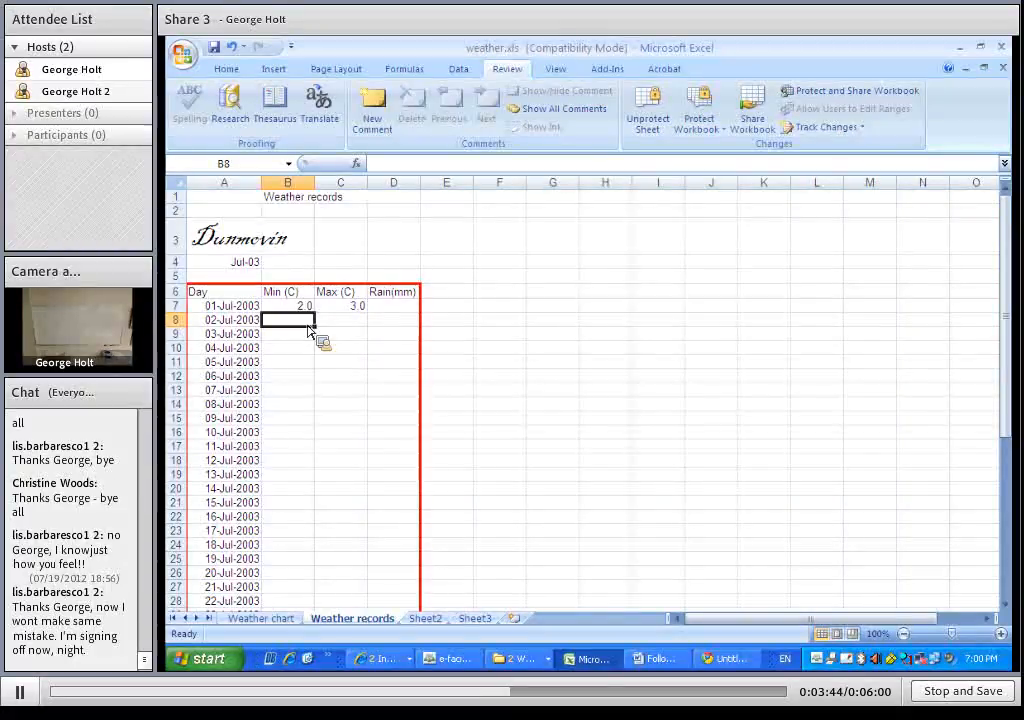
pyautogui.write('5')
pyautogui.press('Tab')
pyautogui.write('12')
pyautogui.press('Tab')
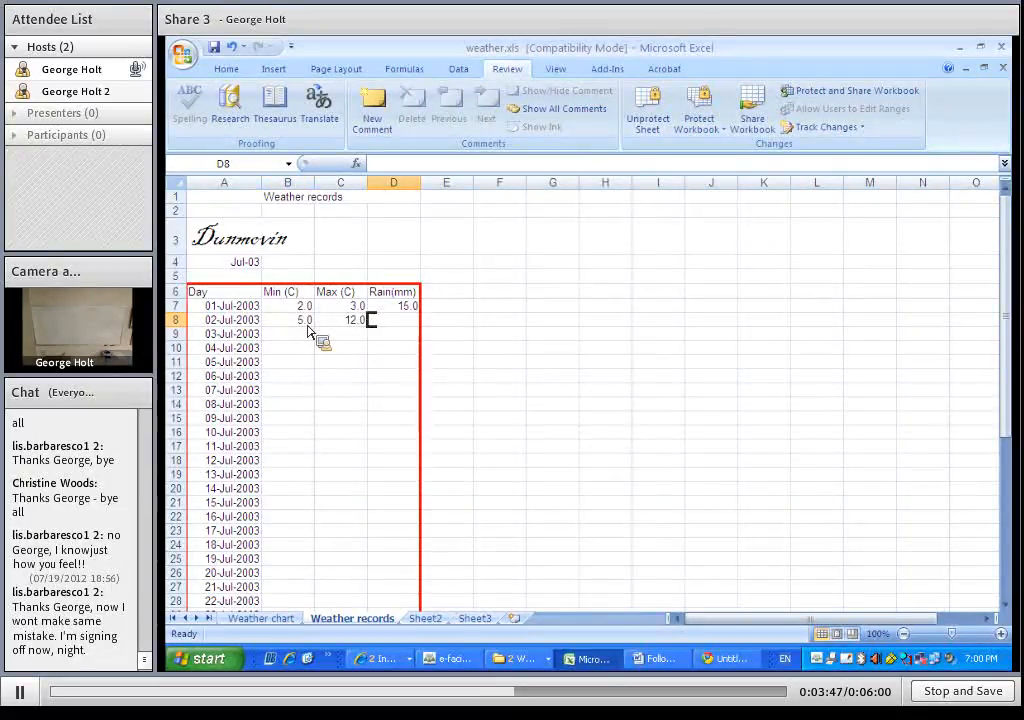
pyautogui.press('Return')
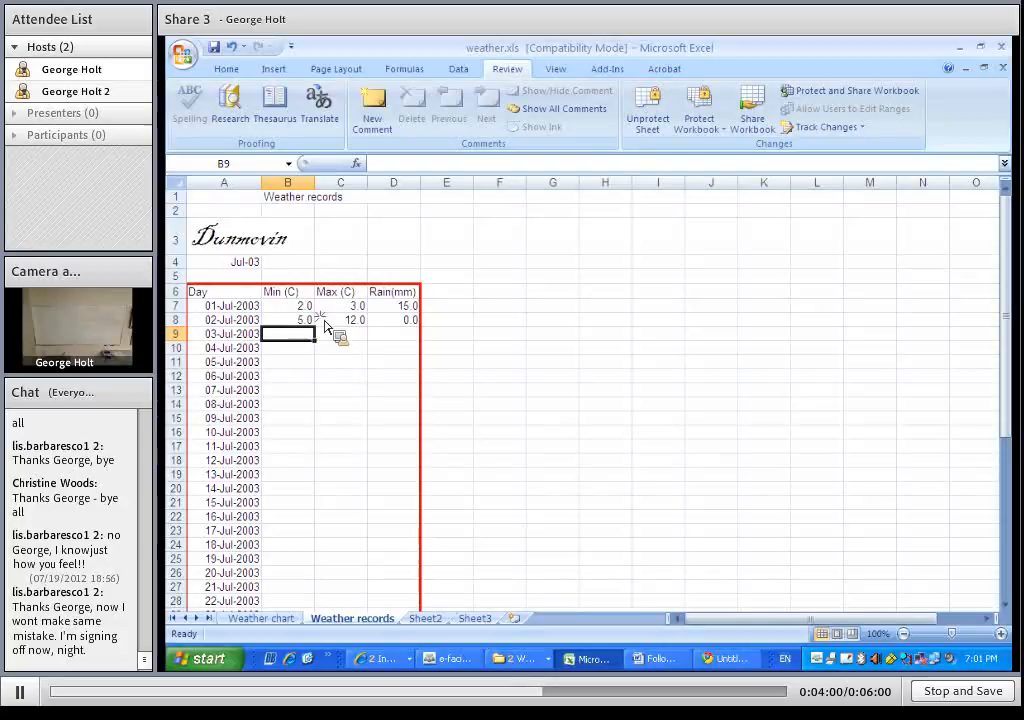
# Clear the test readings from B7:D9
pyautogui.moveTo(324, 320); pyautogui.dragTo(376, 339)
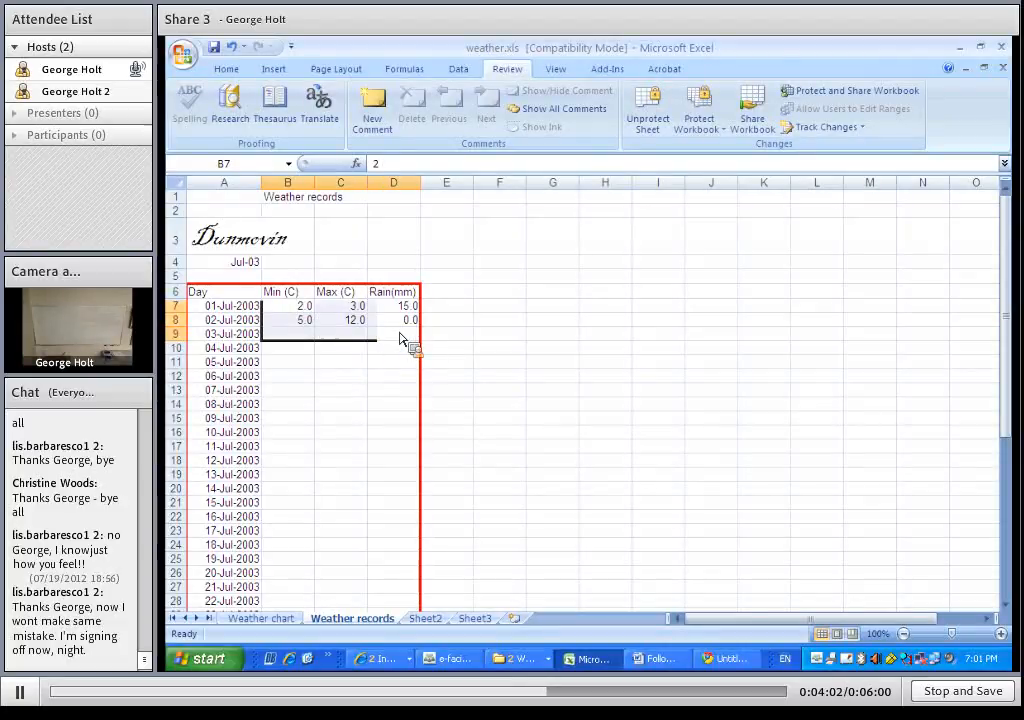
pyautogui.press('Delete')
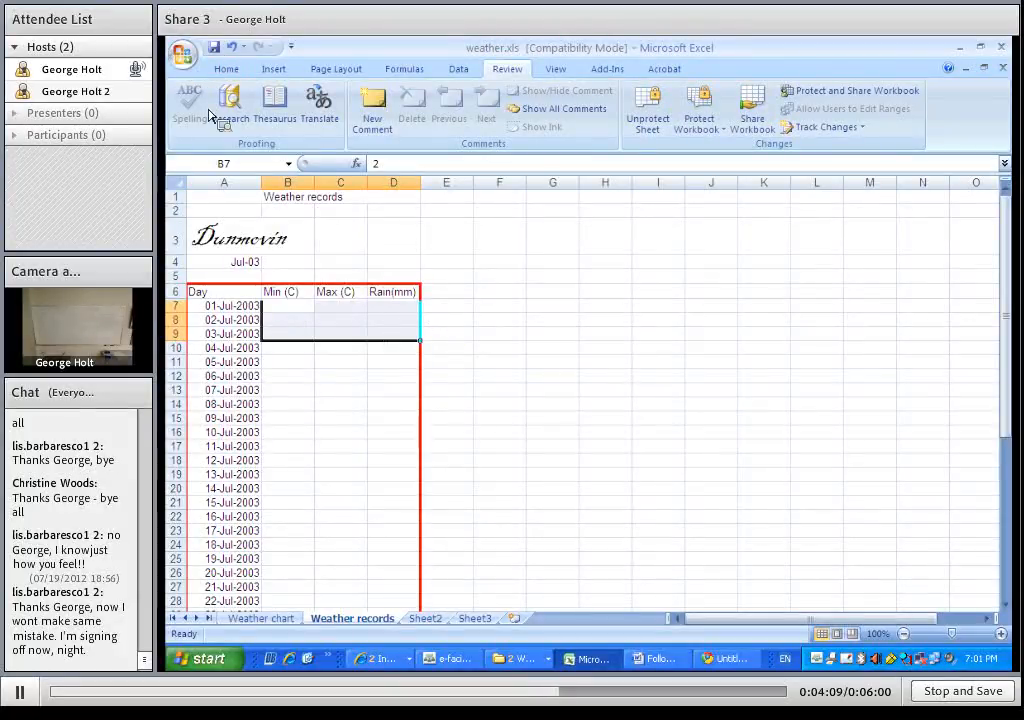
# Save the workbook as "weather protected template.xls" in the e-Facilitator folder
pyautogui.click(182, 55)
pyautogui.moveTo(222, 236)
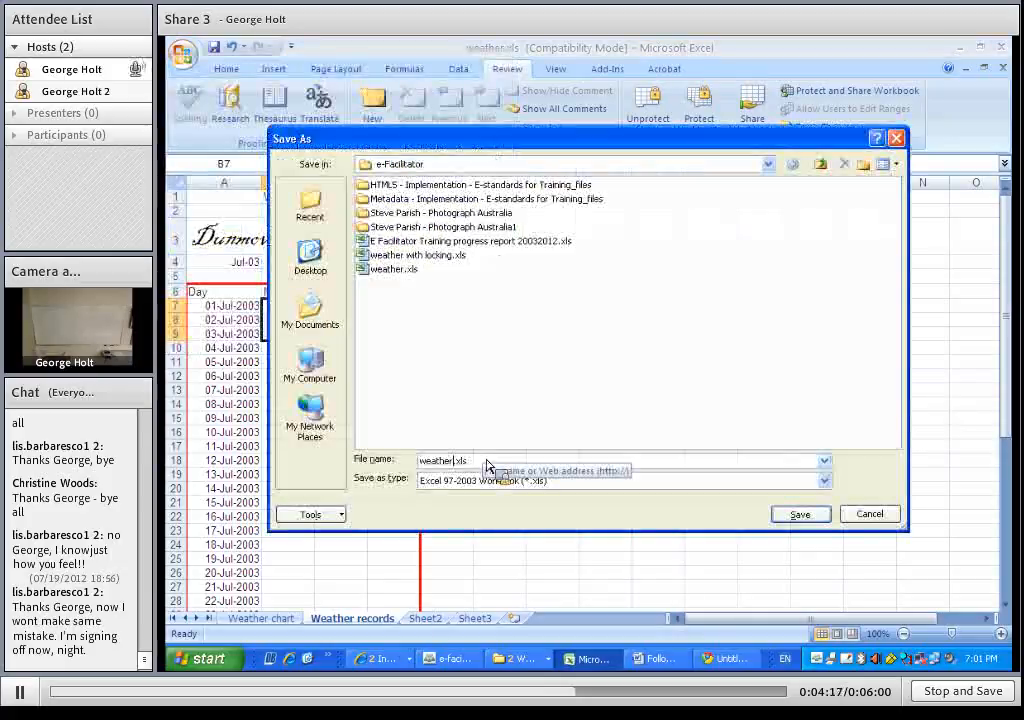
pyautogui.write('protecti')
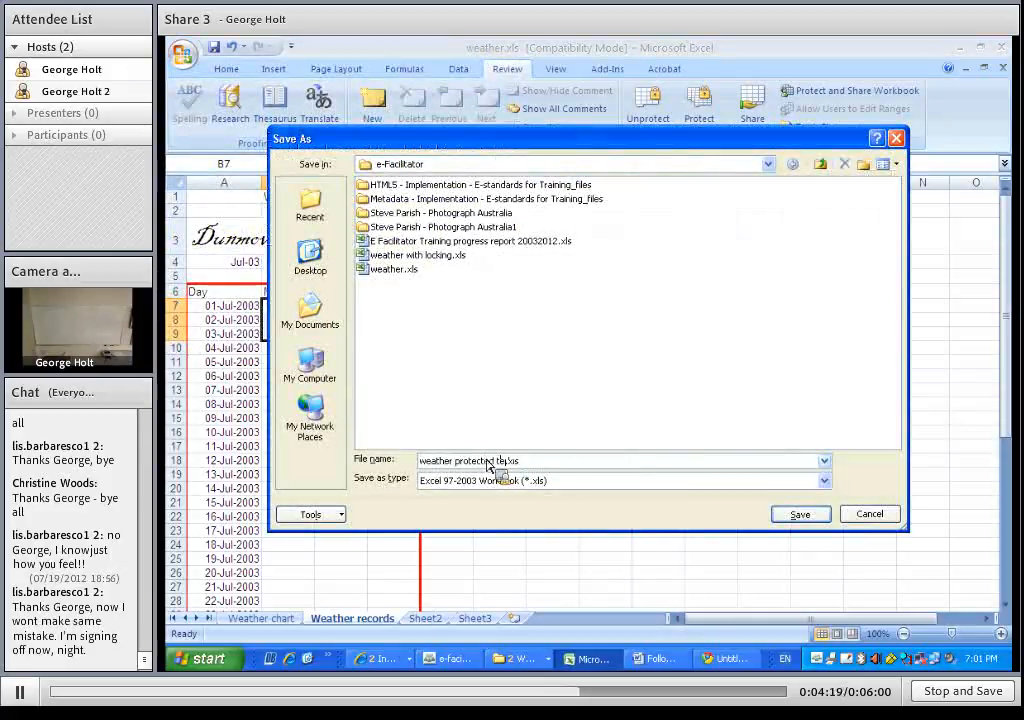
pyautogui.write('d template')
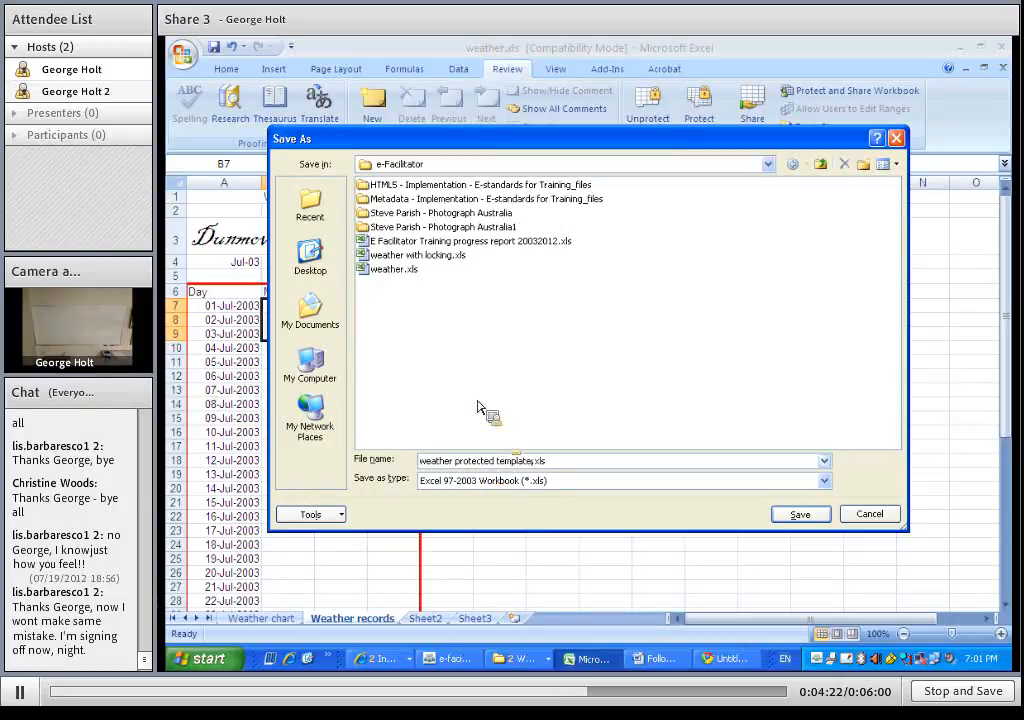
pyautogui.click(815, 521)
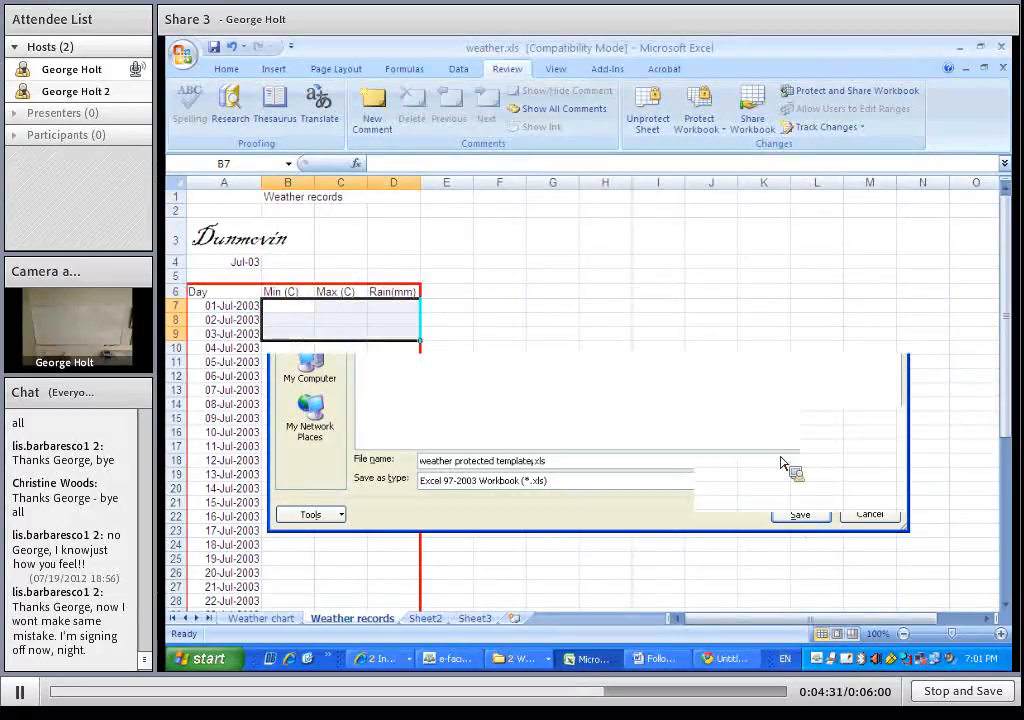
# Save a copy as an Excel Template named "weather protected template.xltx" in the e-Facilitator folder
pyautogui.click(184, 57)
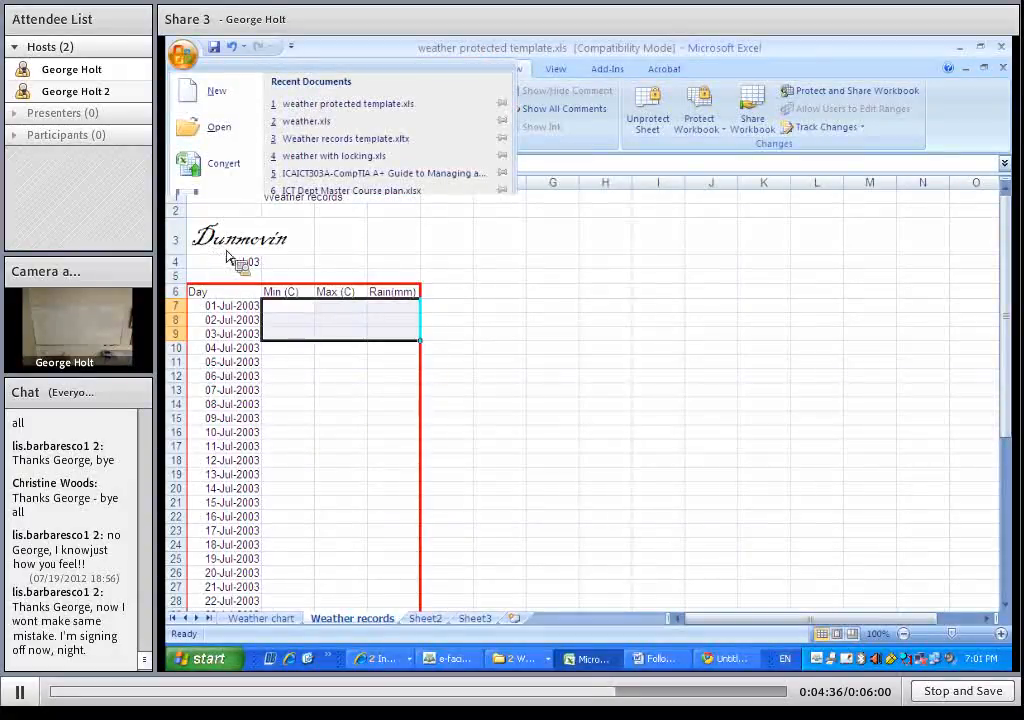
pyautogui.click(424, 360)
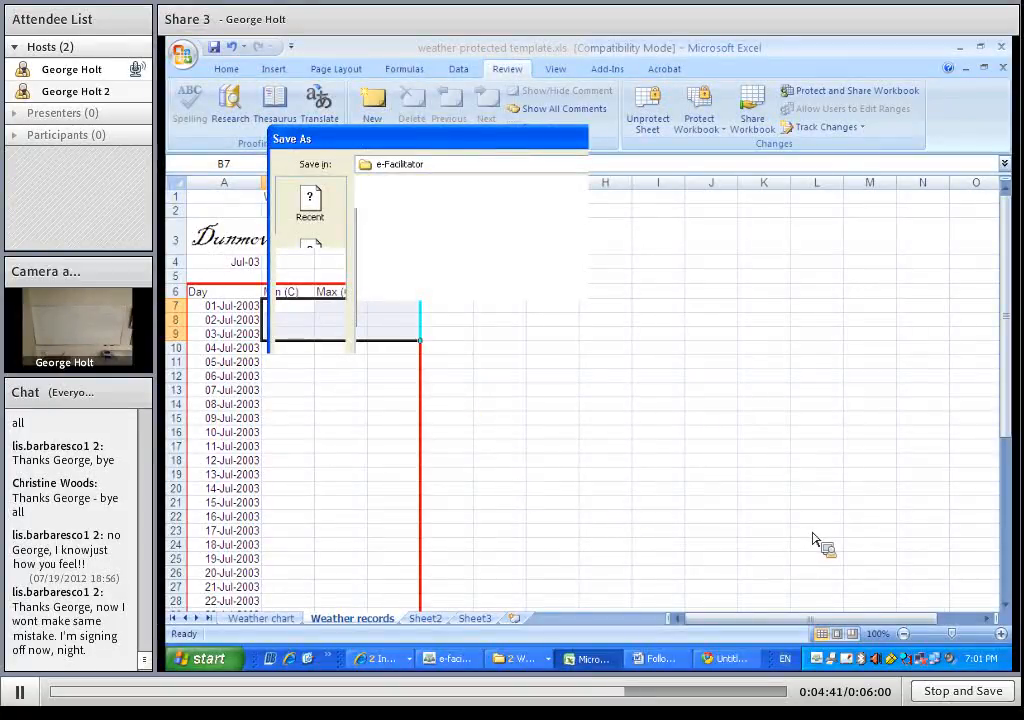
pyautogui.click(825, 481)
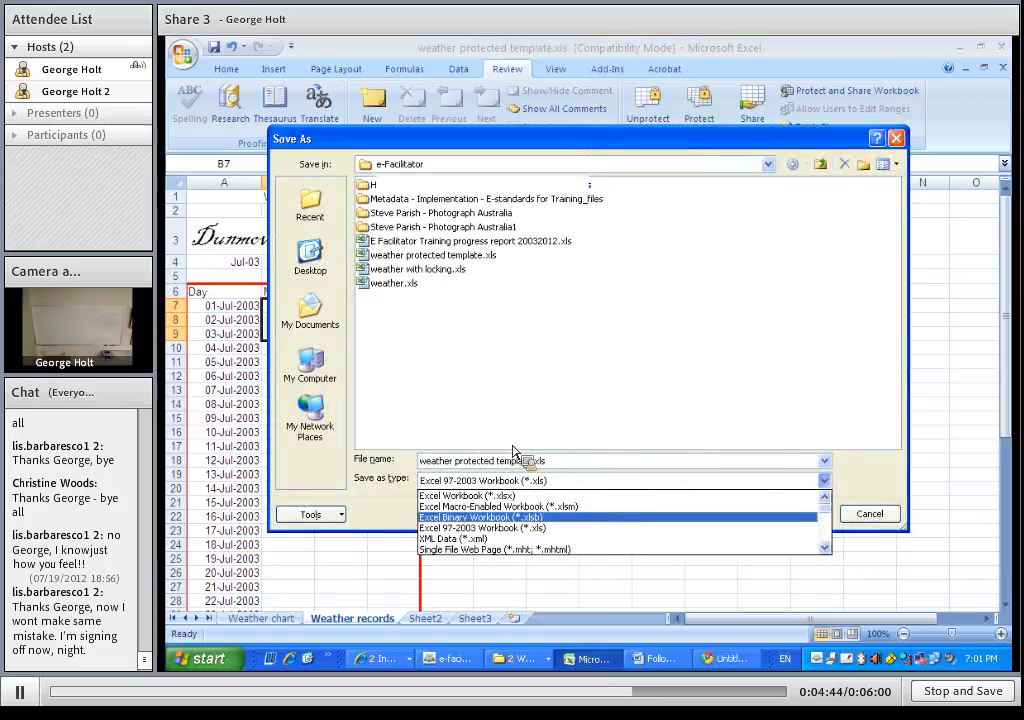
pyautogui.click(510, 517)
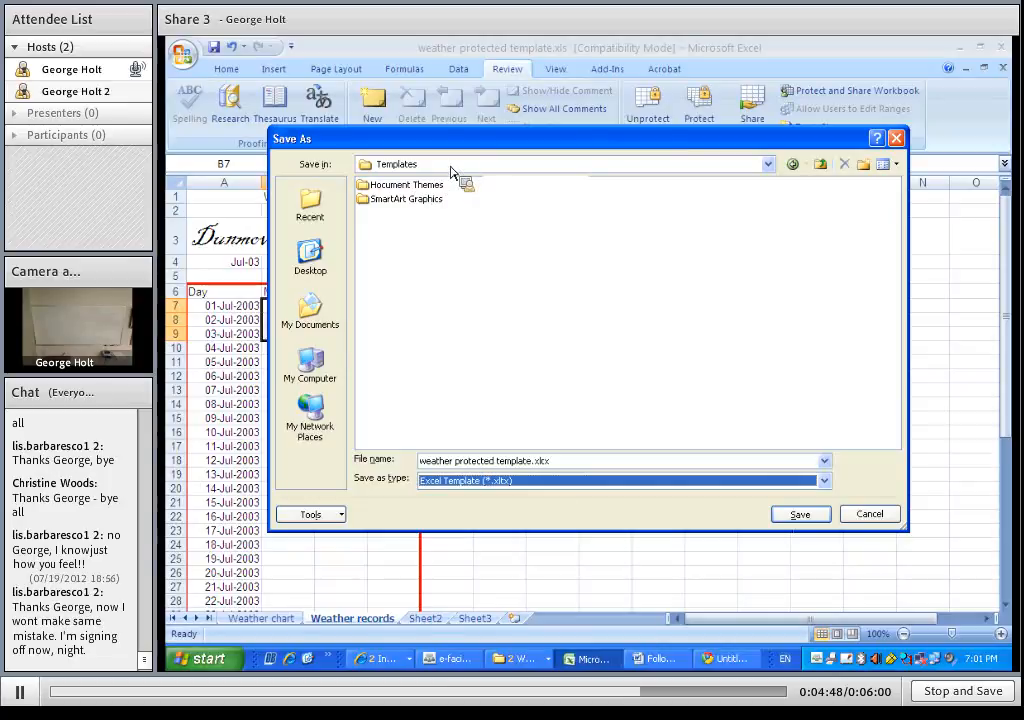
pyautogui.click(451, 170)
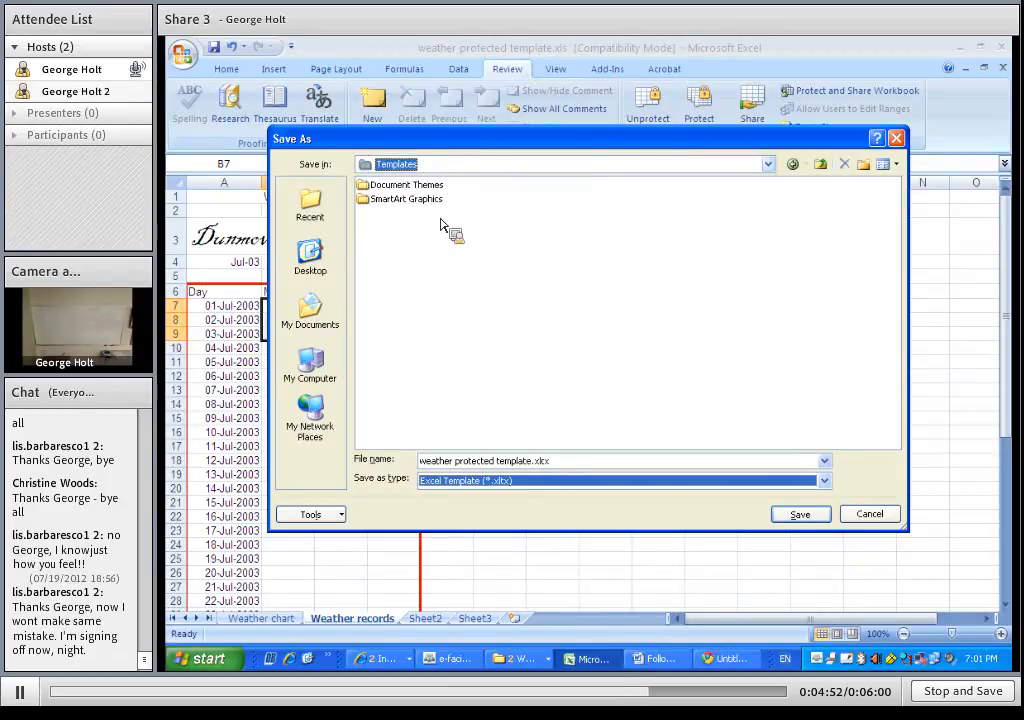
pyautogui.click(441, 220)
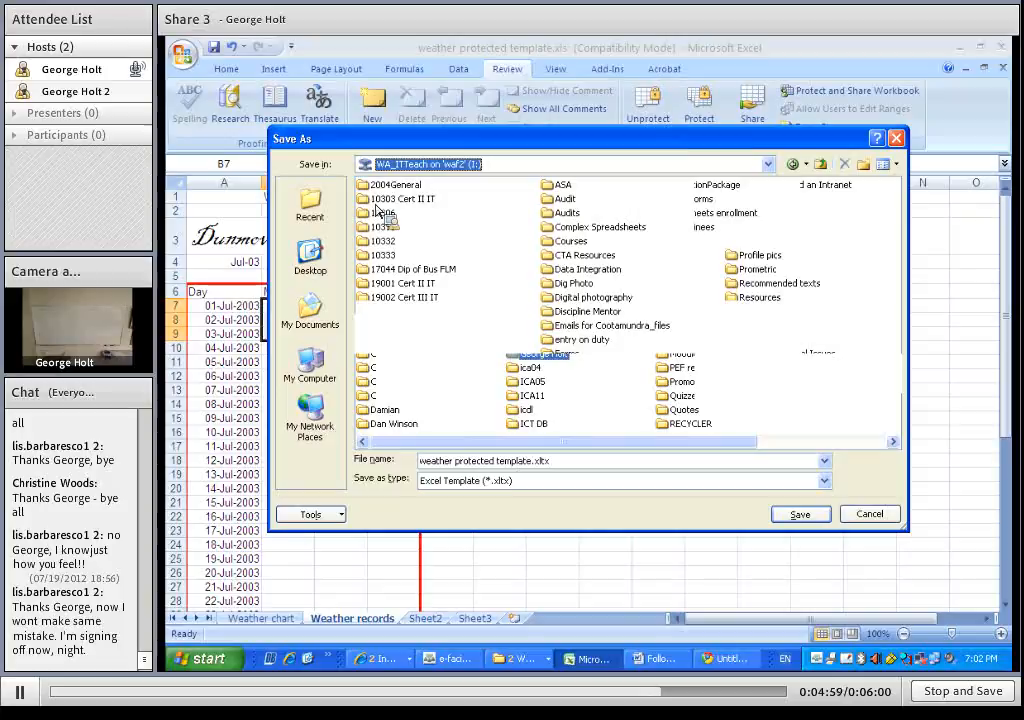
pyautogui.doubleClick(378, 201)
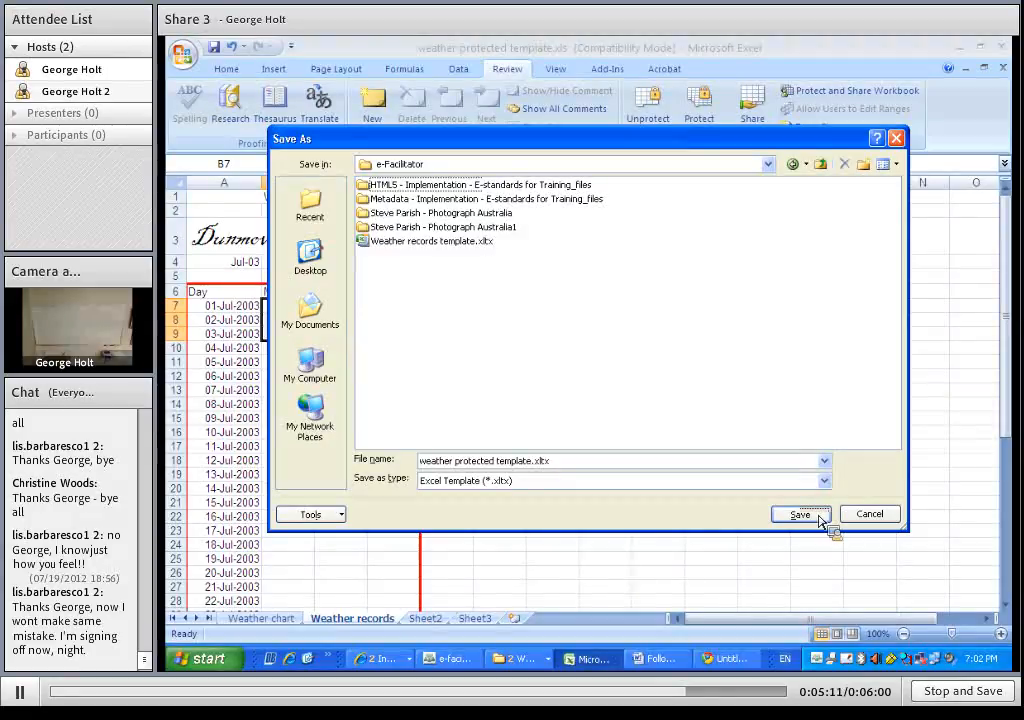
pyautogui.click(819, 518)
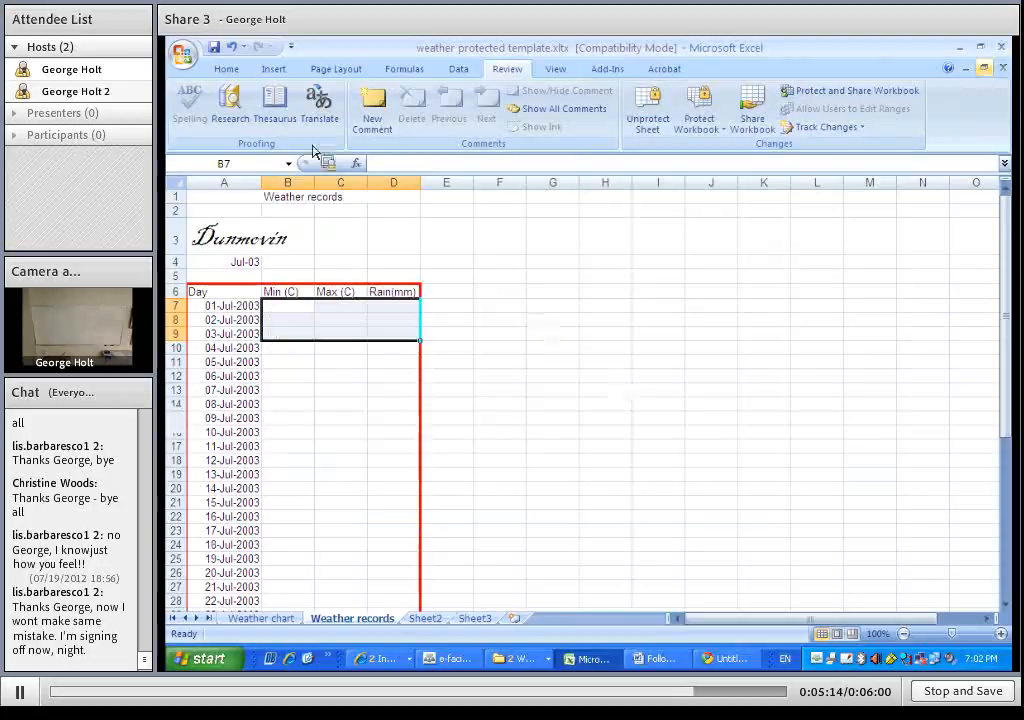
# Switch to the e-Facilitator folder in Windows Explorer, sort by date modified and open weather protected template.xltx as a new workbook
pyautogui.click(535, 660)
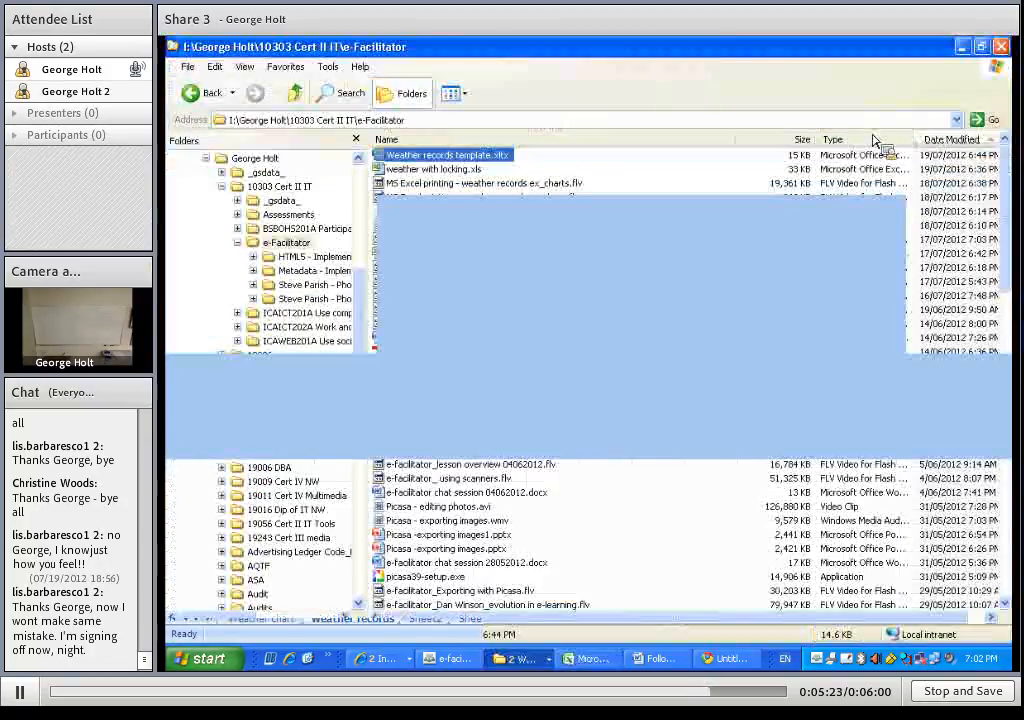
pyautogui.moveTo(874, 140); pyautogui.dragTo(390, 170)
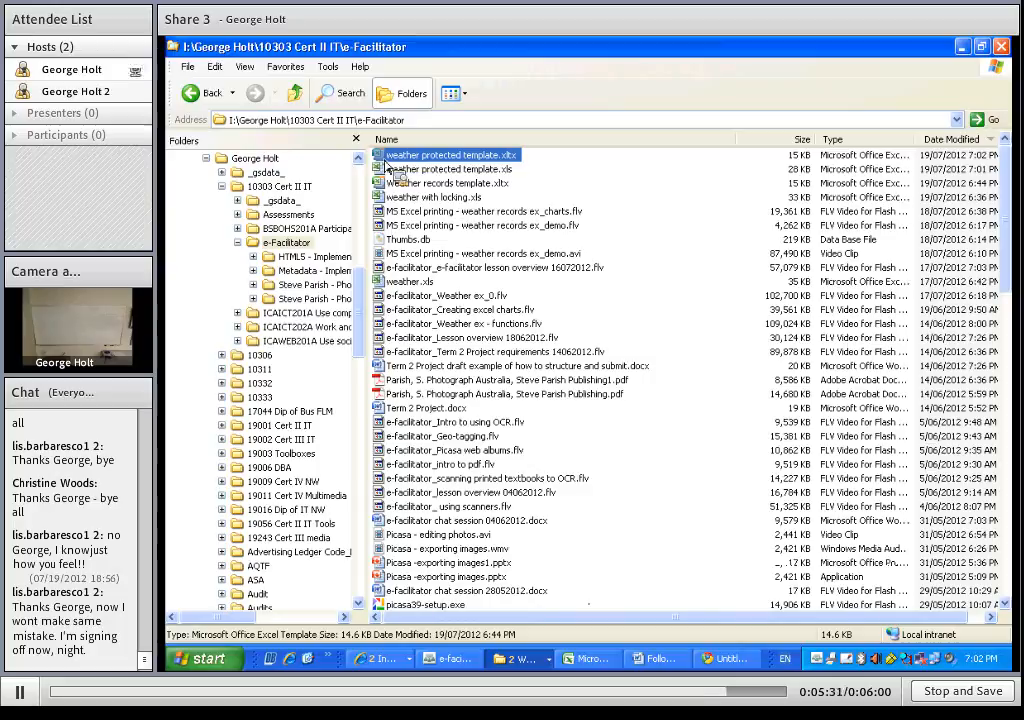
pyautogui.doubleClick(385, 160)
pyautogui.moveTo(390, 168); pyautogui.dragTo(395, 328)
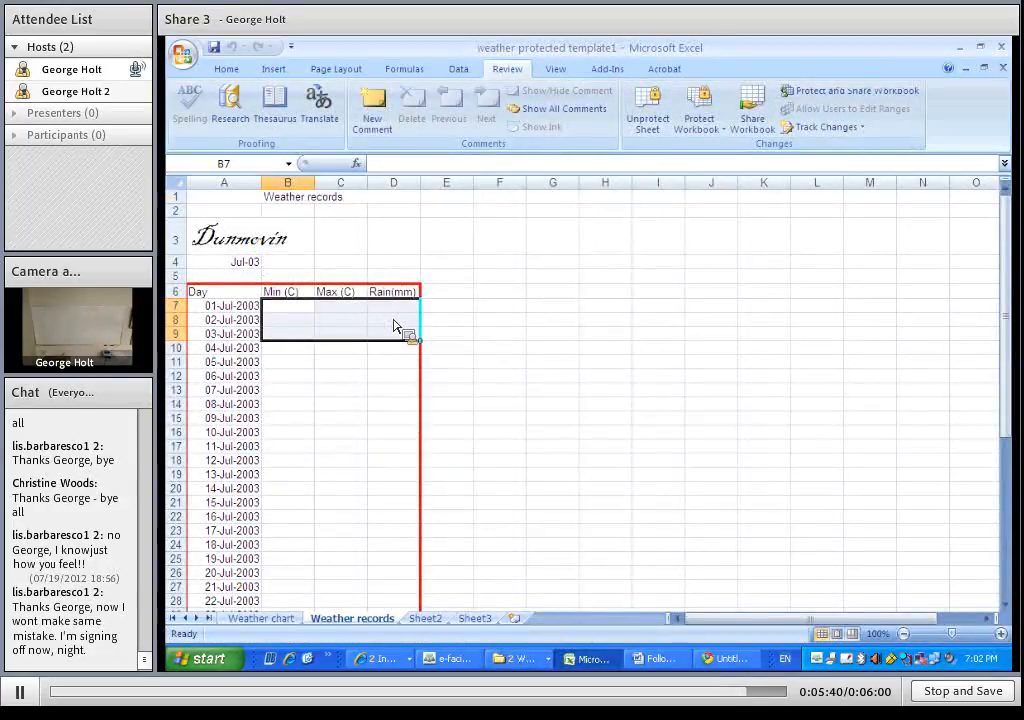
# Enter Min 5, Max 15 and Rain 2 for 01-Jul-2003 in the new workbook
pyautogui.write('5')
pyautogui.press('Tab')
pyautogui.write('15')
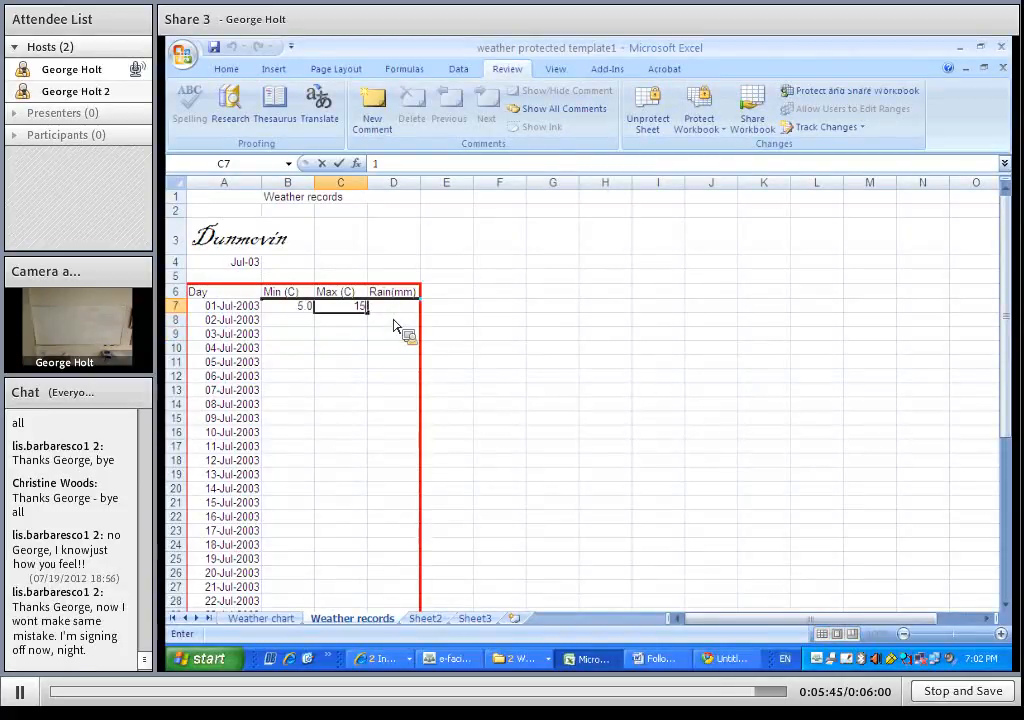
pyautogui.press('Tab')
pyautogui.write('2')
pyautogui.press('Return')
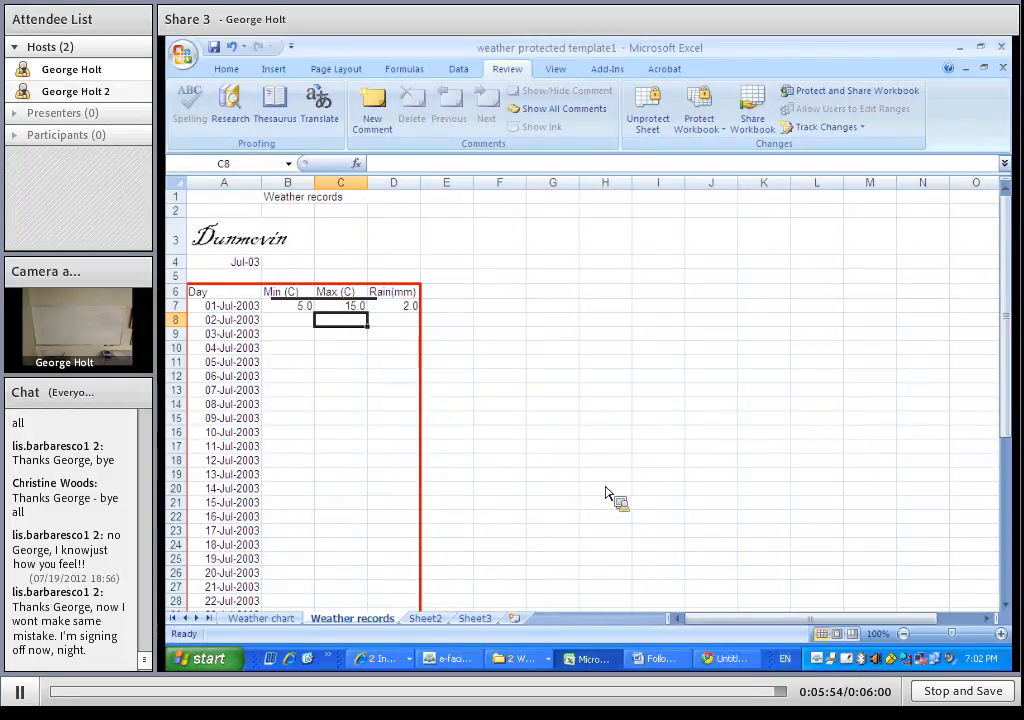
# Switch to the e-facilitator meeting window in Adobe Connect
pyautogui.click(448, 659)
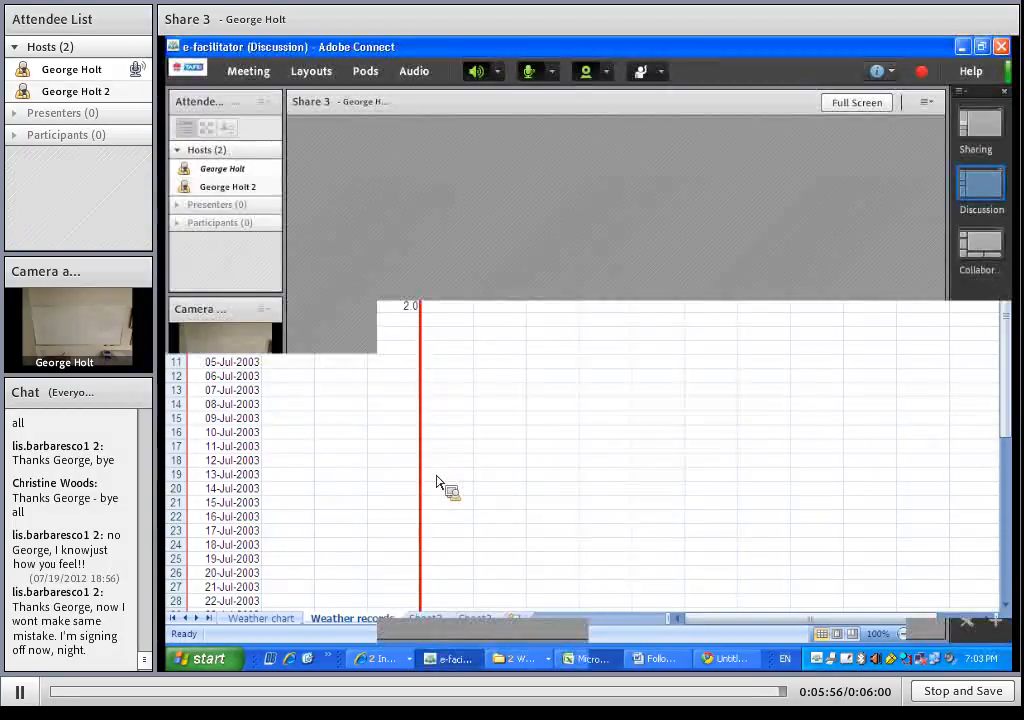